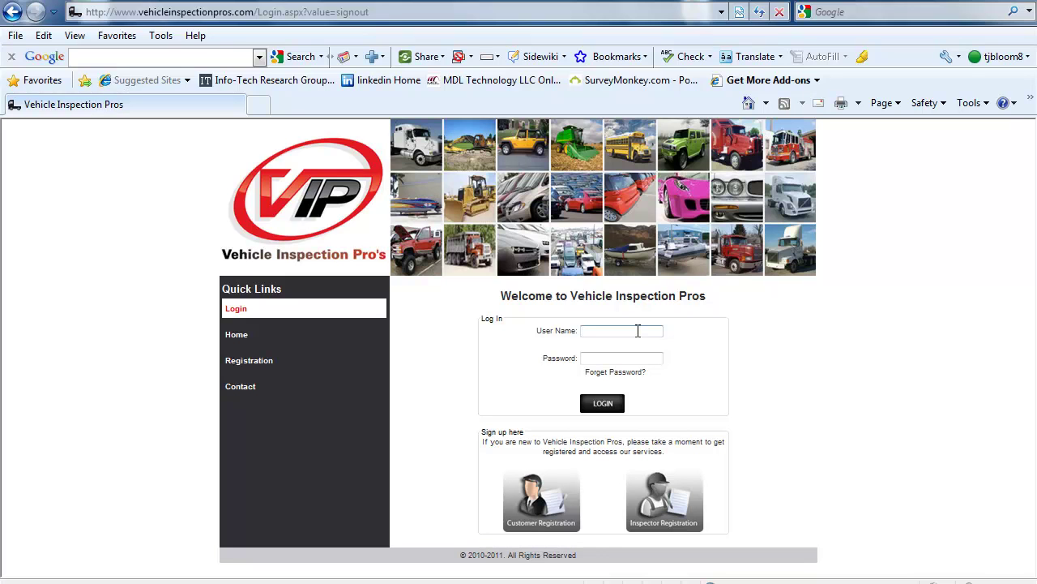
Log in to the inspector account with its saved user name and the account password
{"action": "type", "text": "m"}
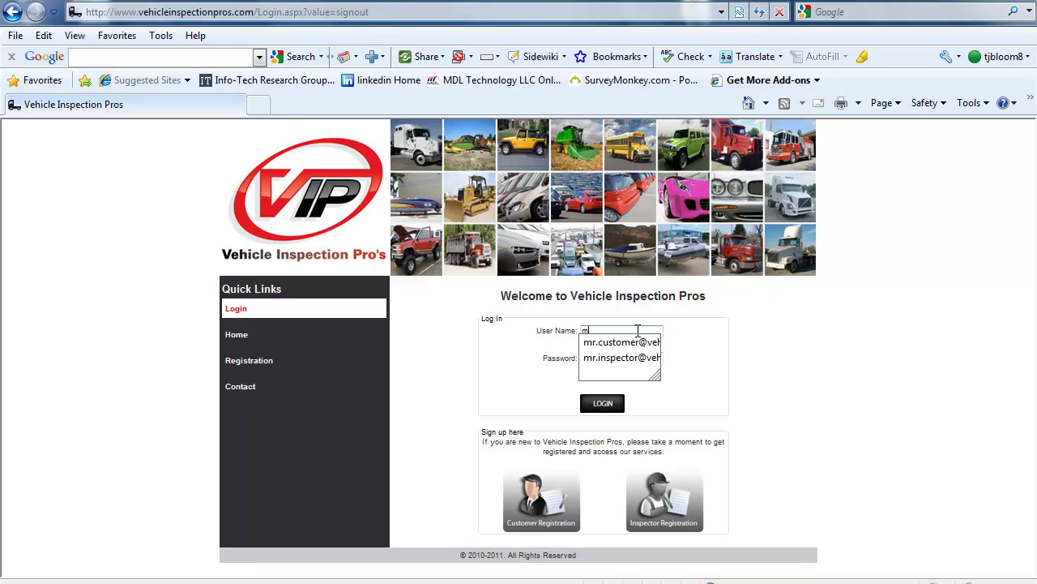
{"action": "type", "text": "r"}
{"action": "key", "text": "Down"}
{"action": "key", "text": "Down"}
{"action": "key", "text": "Tab"}
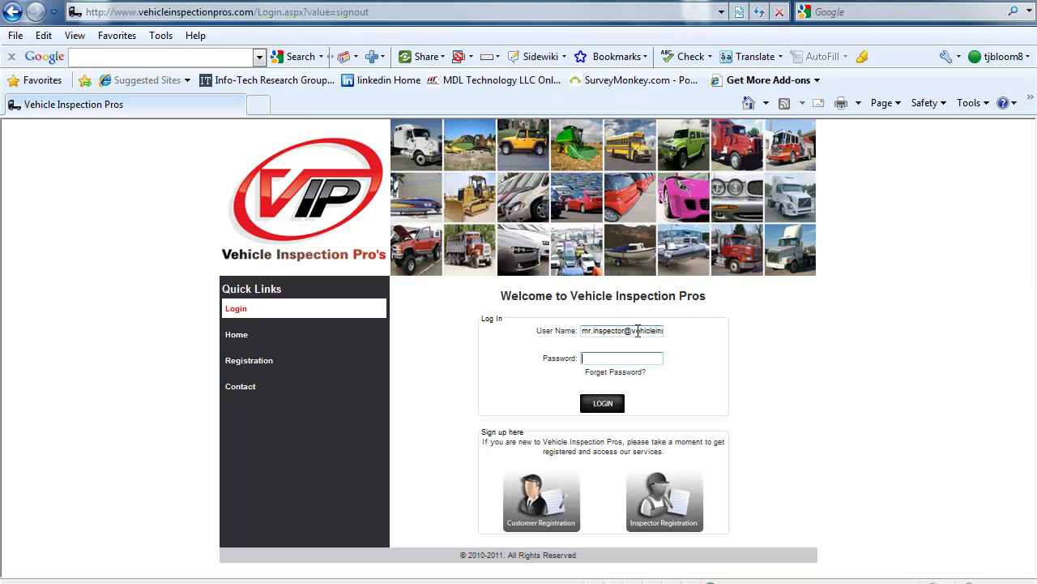
{"action": "type", "text": "******"}
{"action": "key", "text": "Tab"}
{"action": "key", "text": "Return"}
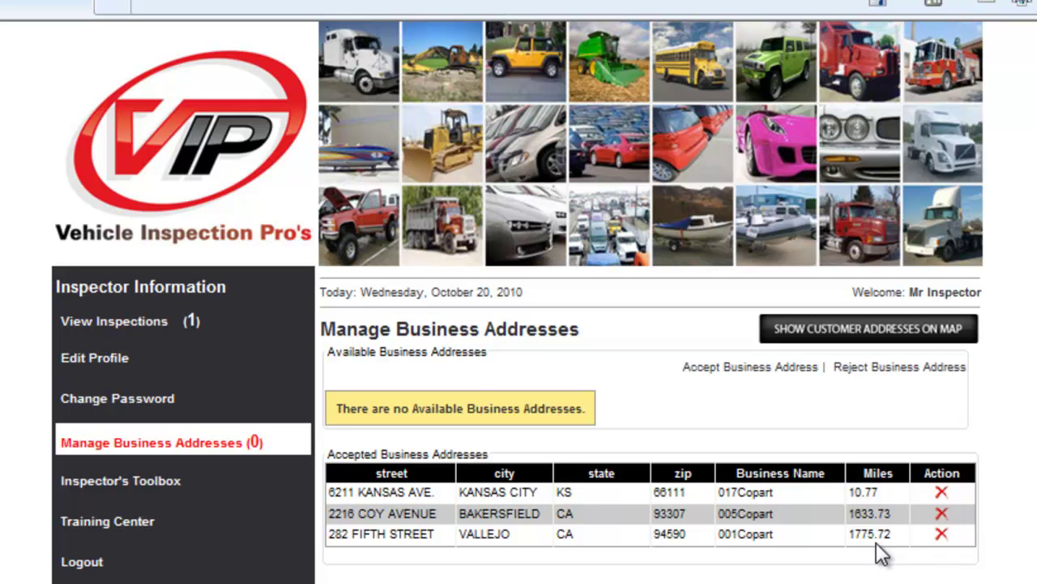
Delete the 001Copart Vallejo entry from the accepted business addresses and accept it again from the available addresses
{"action": "left_click", "coordinate": [940, 536]}
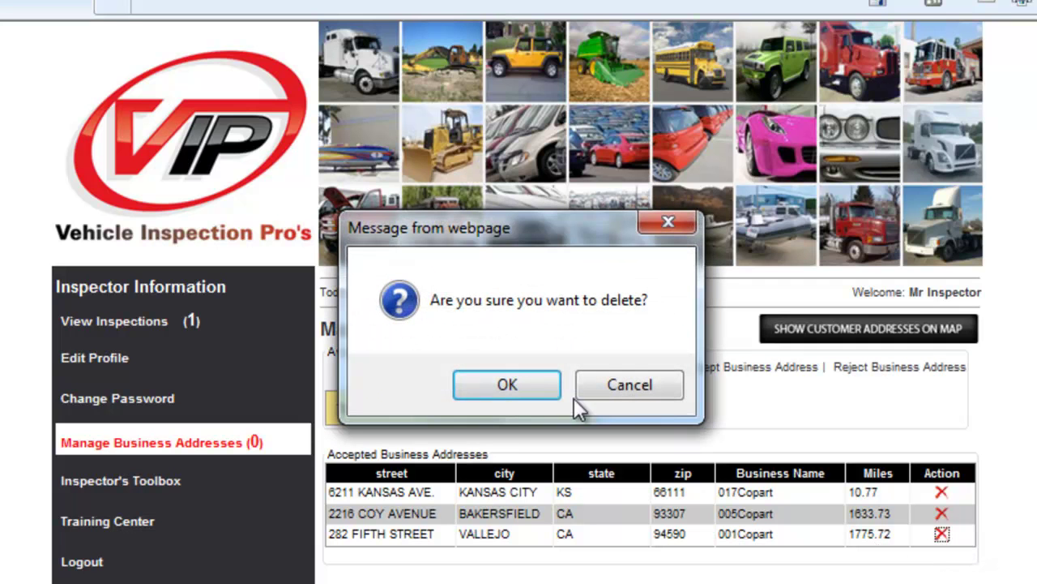
{"action": "left_click", "coordinate": [535, 382]}
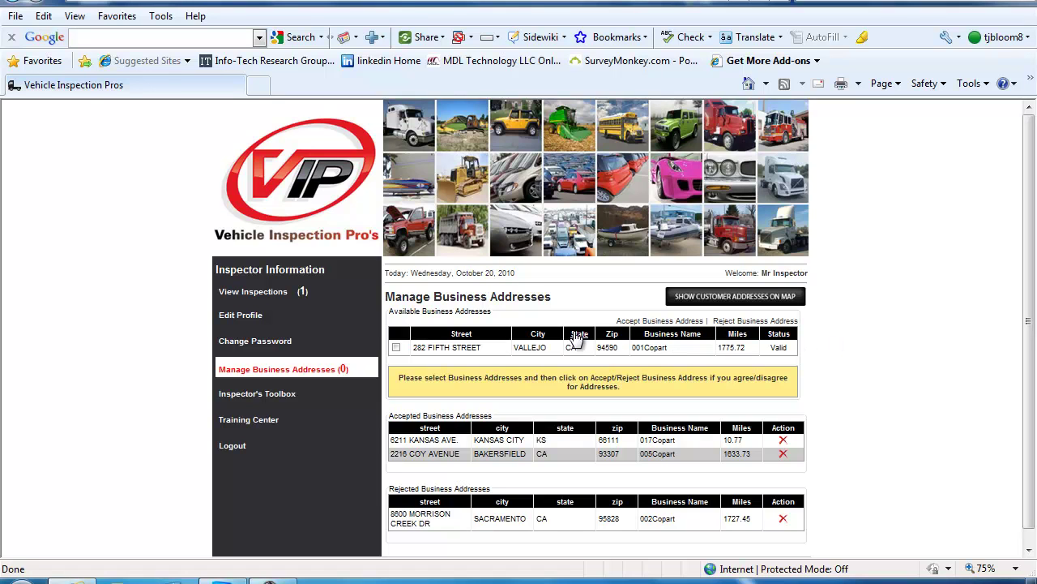
{"action": "left_click", "coordinate": [396, 347]}
{"action": "left_click", "coordinate": [633, 323]}
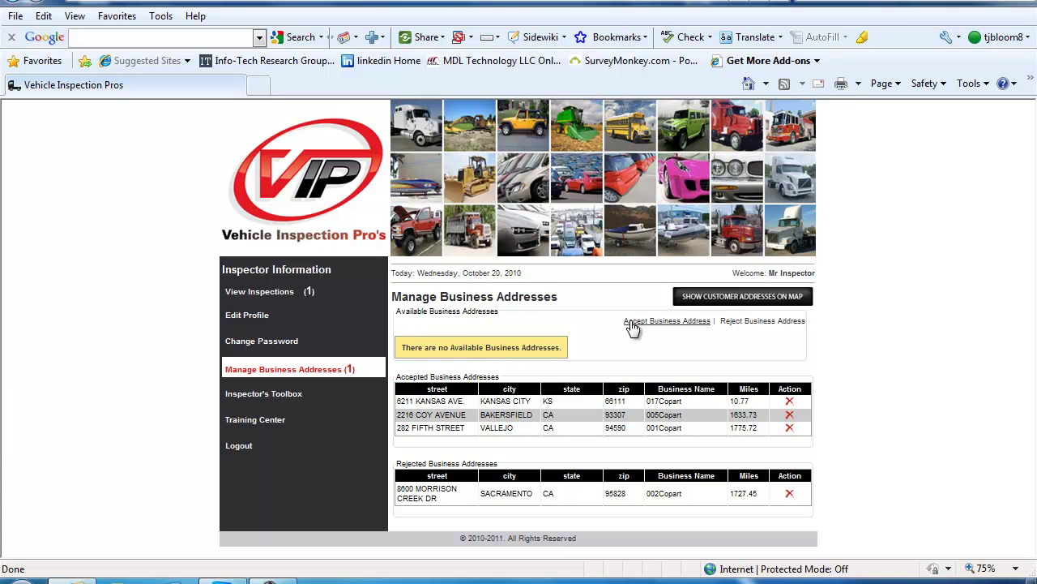
Open the inspections overview and try selecting the Copart inspection received from the administrator, leaving it unselected
{"action": "left_click", "coordinate": [303, 298]}
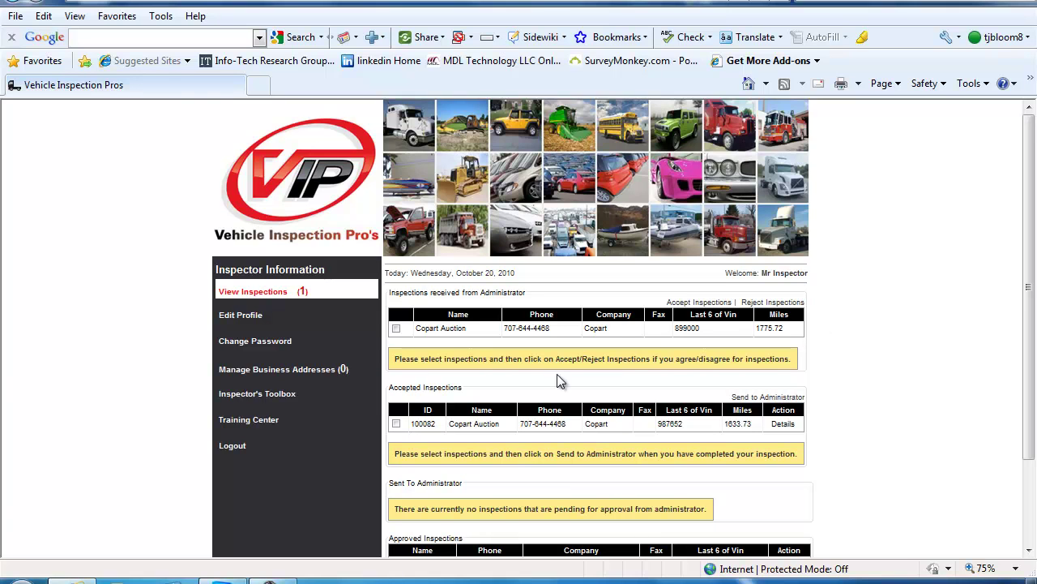
{"action": "left_click", "coordinate": [396, 328]}
{"action": "left_click", "coordinate": [396, 328]}
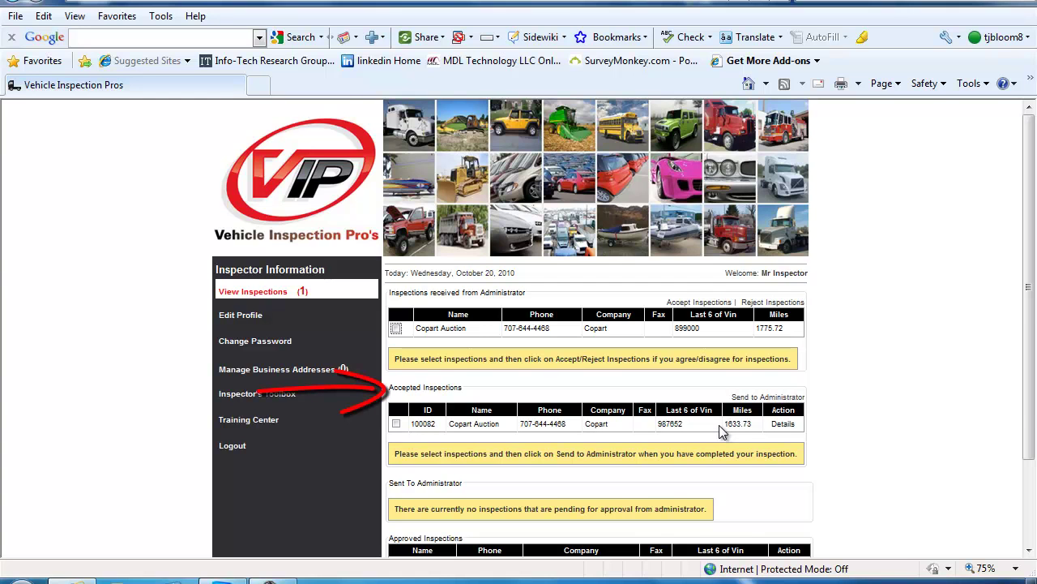
Open the details of the approved MDL Technology inspection and examine its report and upload sections
{"action": "scroll", "coordinate": [1032, 330], "scroll_direction": "down", "scroll_amount": 1}
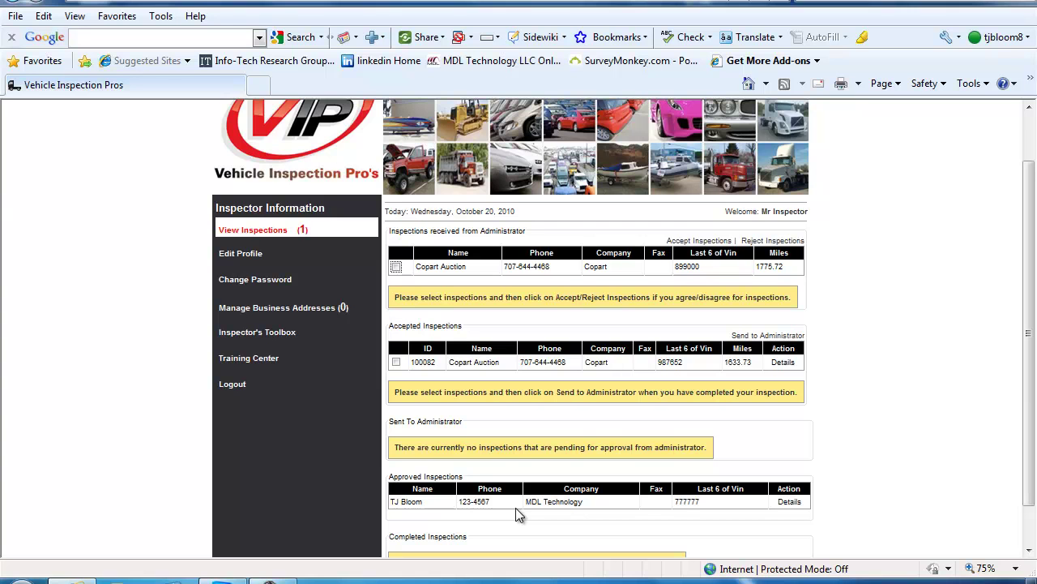
{"action": "left_click", "coordinate": [787, 502]}
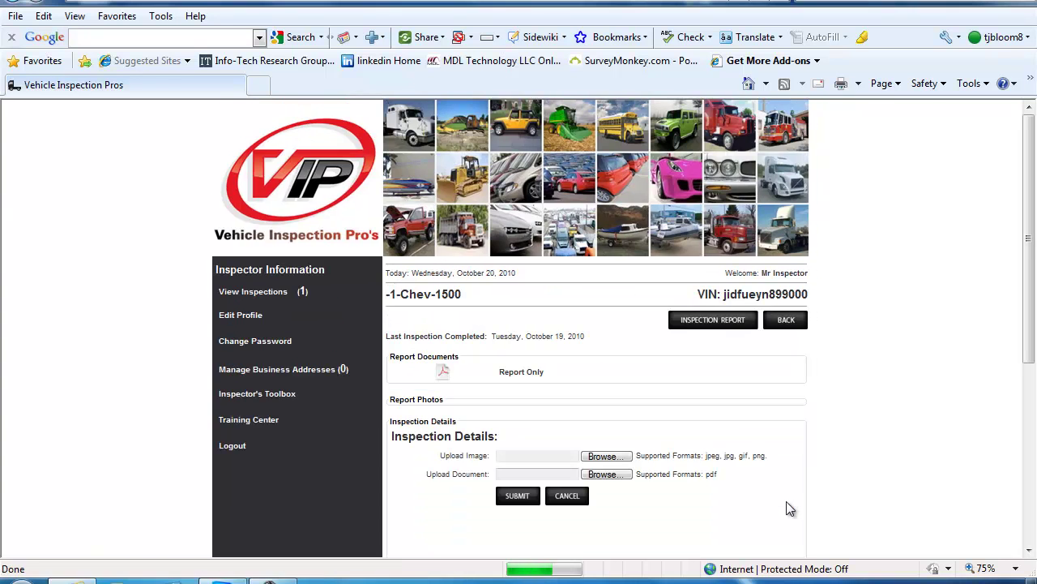
{"action": "left_click", "coordinate": [713, 321]}
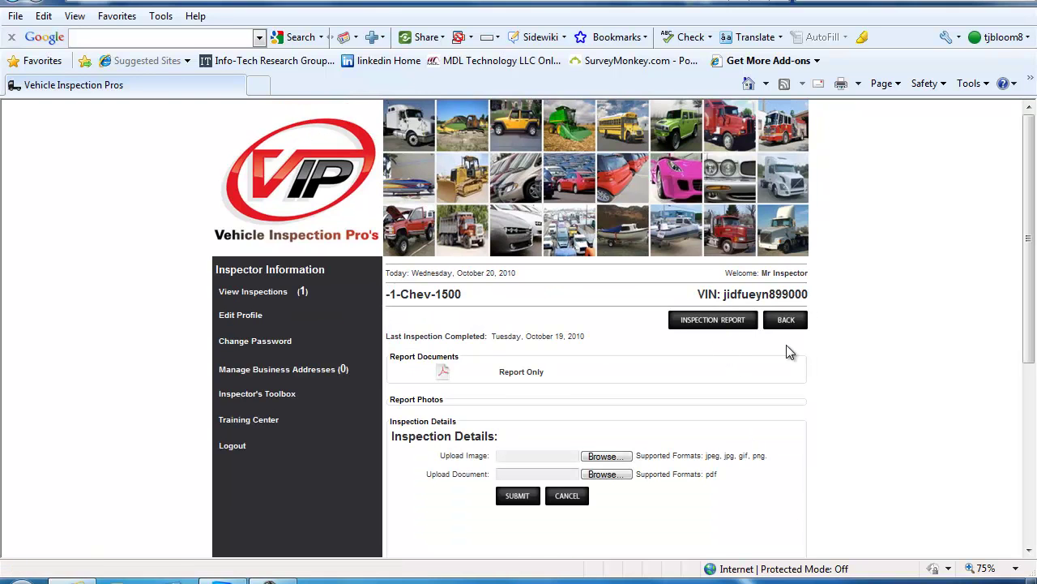
{"action": "left_click_drag", "start_coordinate": [1026, 263], "coordinate": [1028, 291]}
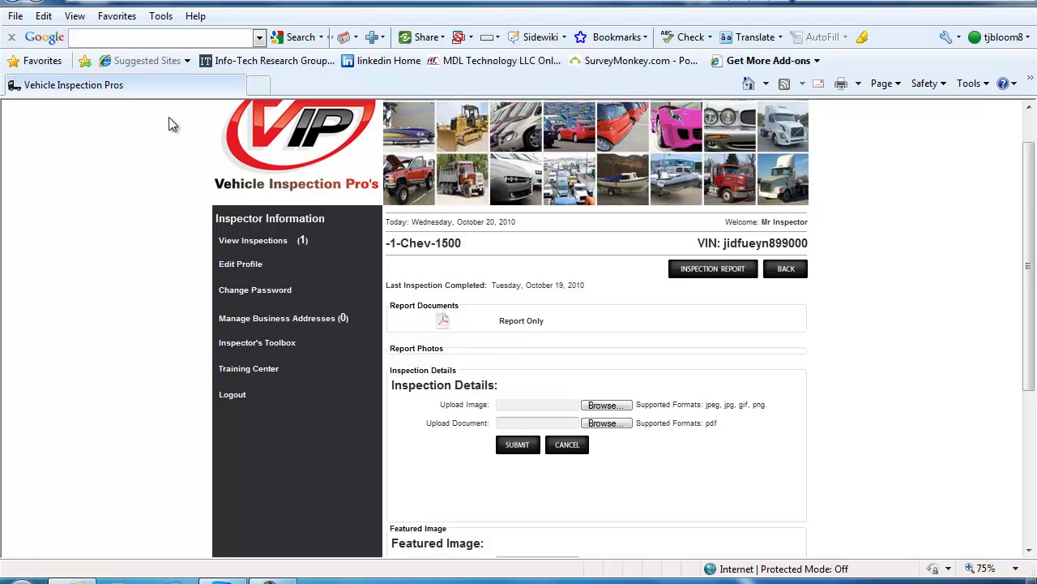
Return to the inspections overview and examine the accepted Copart inspection's documents, photos, uploads and featured image
{"action": "left_click", "coordinate": [254, 235]}
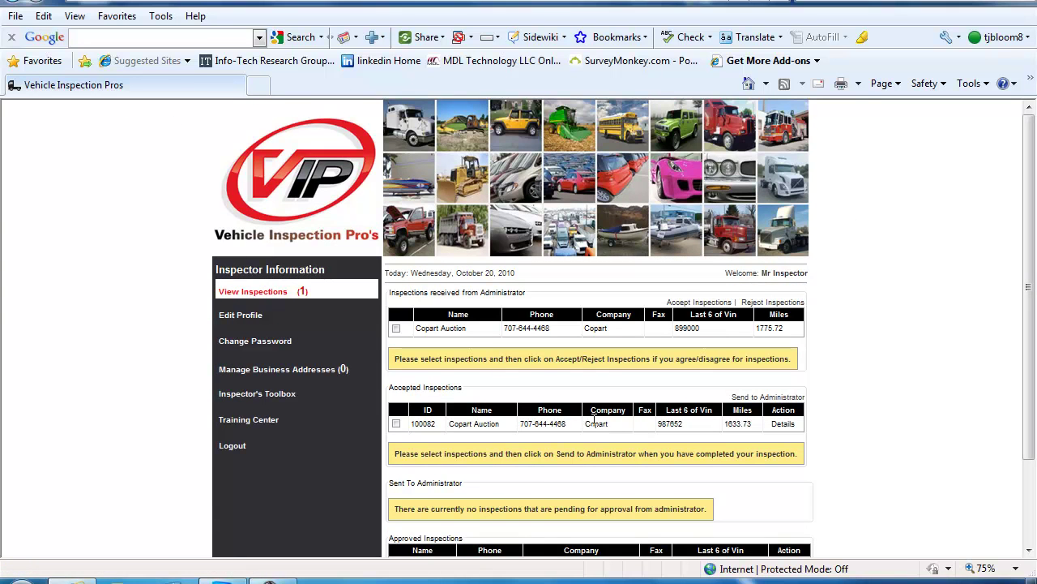
{"action": "left_click_drag", "start_coordinate": [390, 388], "coordinate": [456, 395]}
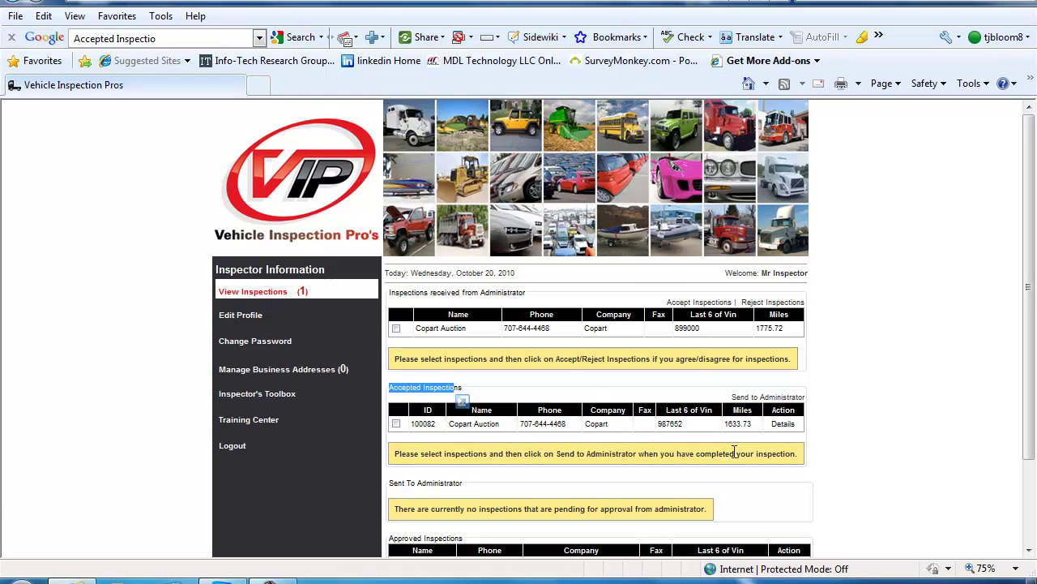
{"action": "left_click", "coordinate": [783, 426]}
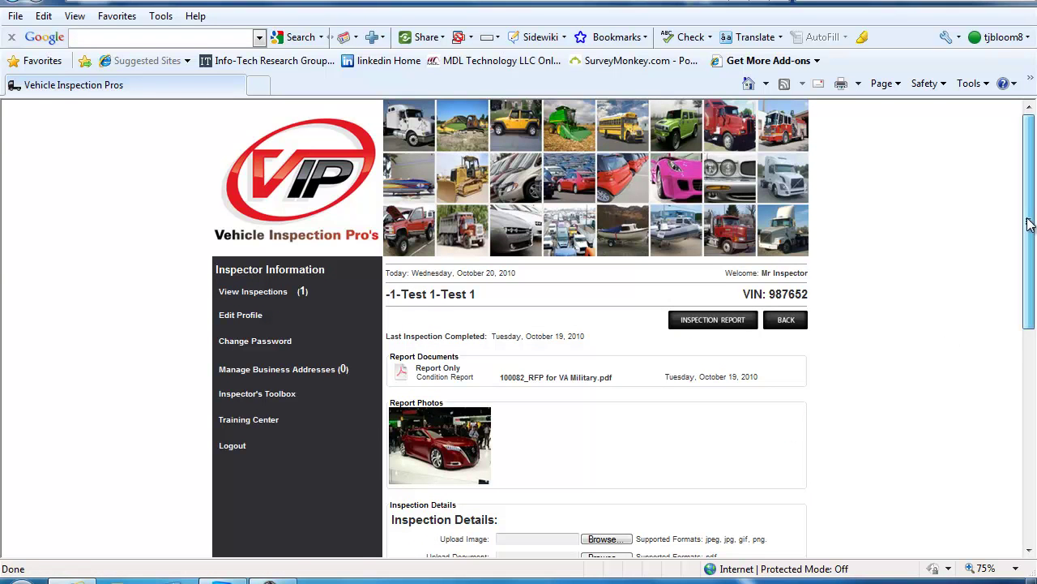
{"action": "left_click_drag", "start_coordinate": [1029, 234], "coordinate": [1028, 294]}
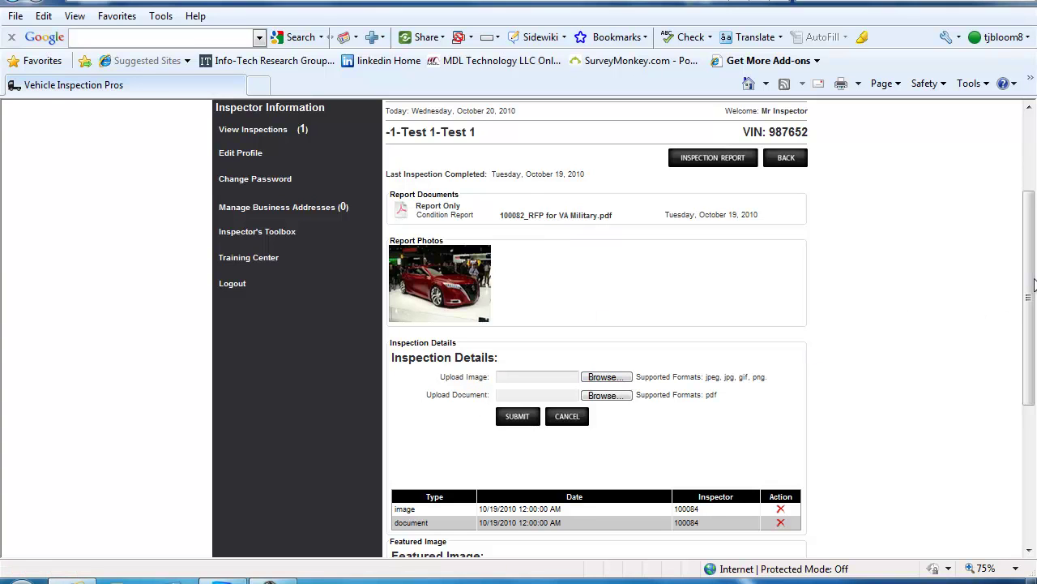
{"action": "left_click_drag", "start_coordinate": [1034, 283], "coordinate": [1027, 387]}
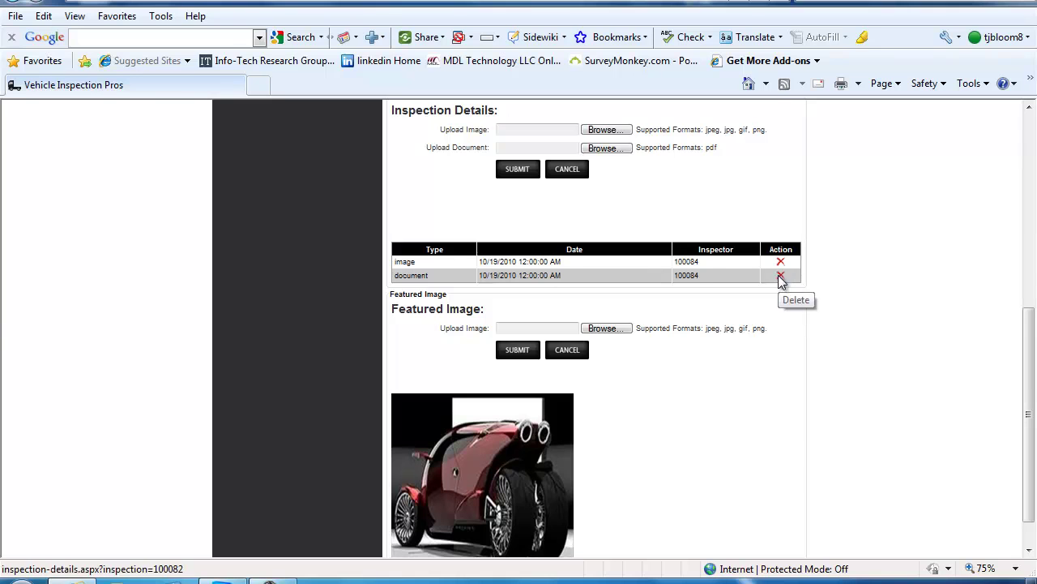
{"action": "left_click_drag", "start_coordinate": [1030, 388], "coordinate": [1029, 415]}
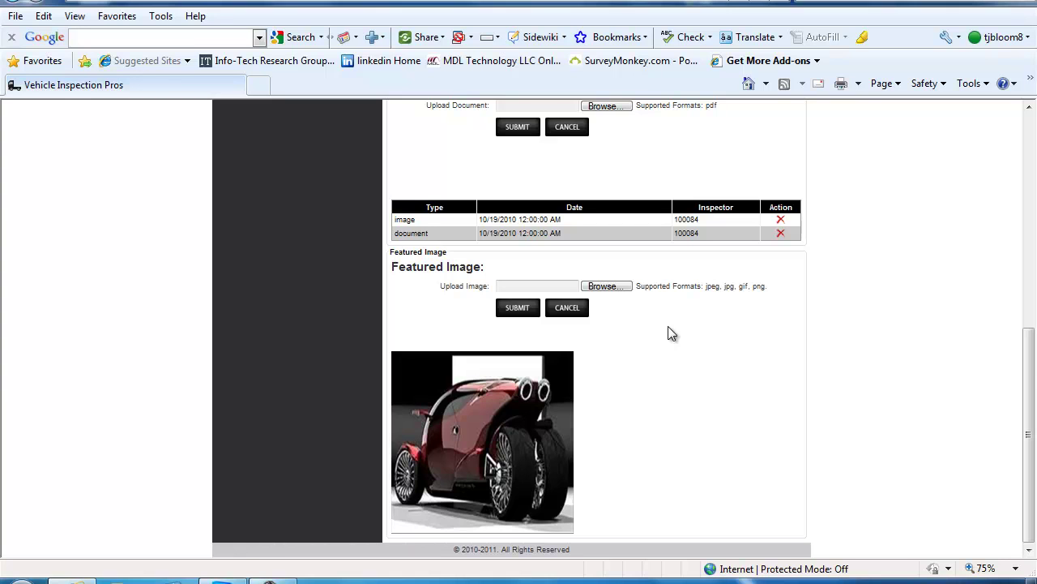
{"action": "left_click_drag", "start_coordinate": [1029, 368], "coordinate": [1035, 184]}
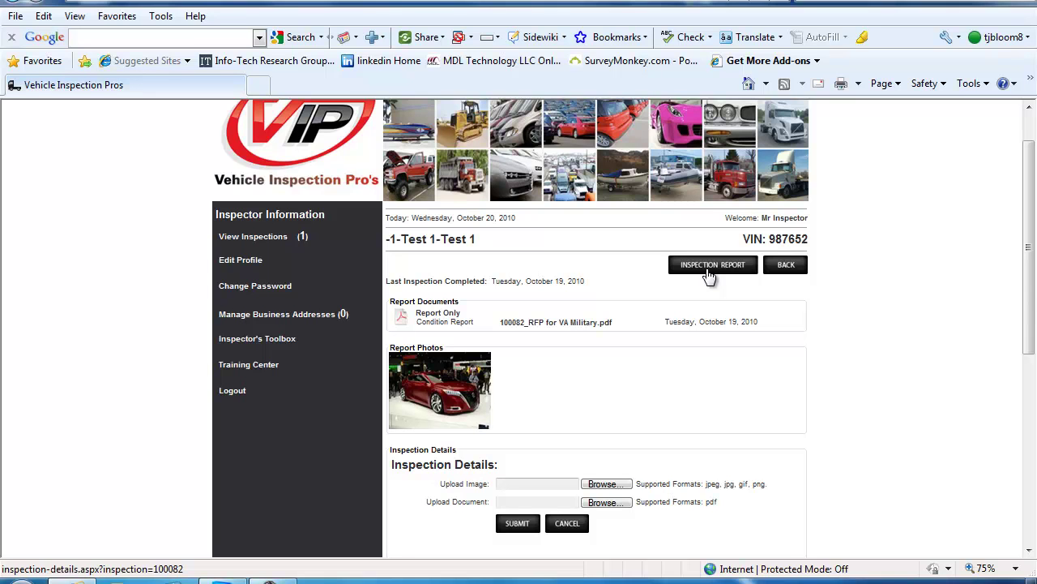
Open the accepted inspection's report form and examine its customer and vehicle information
{"action": "left_click", "coordinate": [710, 269]}
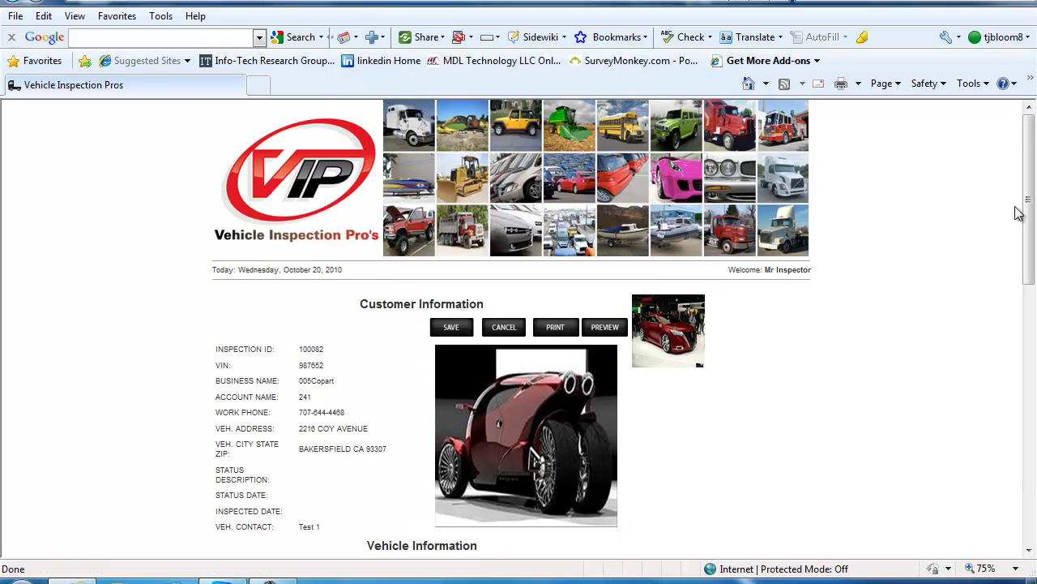
{"action": "left_click_drag", "start_coordinate": [1032, 154], "coordinate": [1033, 207]}
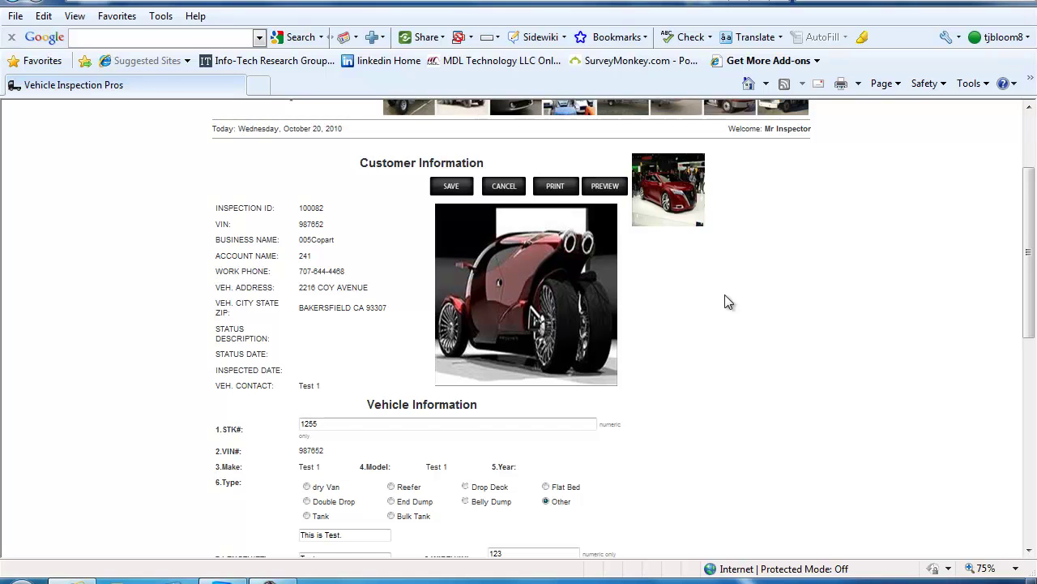
{"action": "left_click_drag", "start_coordinate": [1030, 229], "coordinate": [1031, 243]}
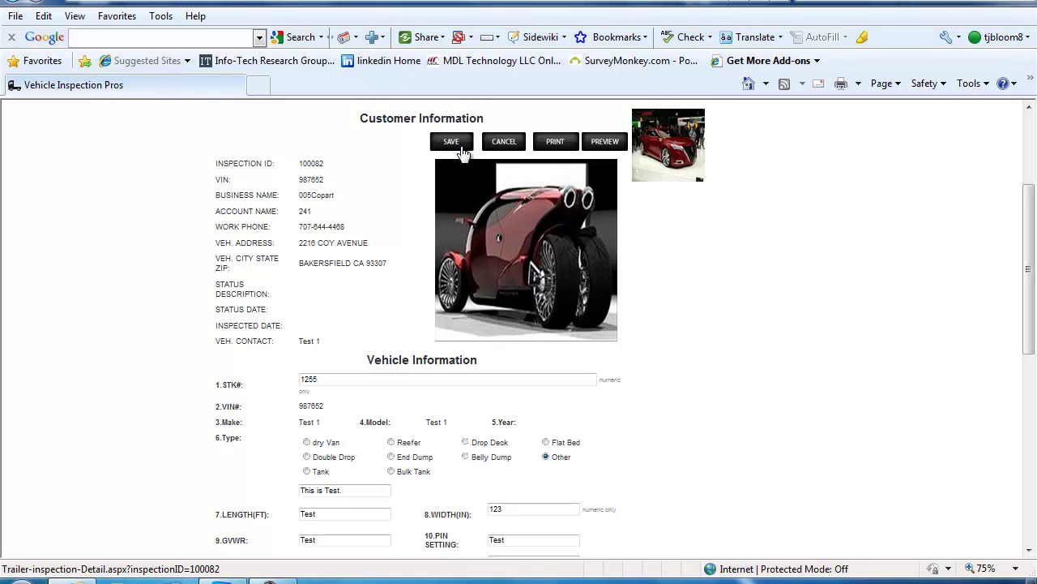
{"action": "left_click", "coordinate": [371, 381]}
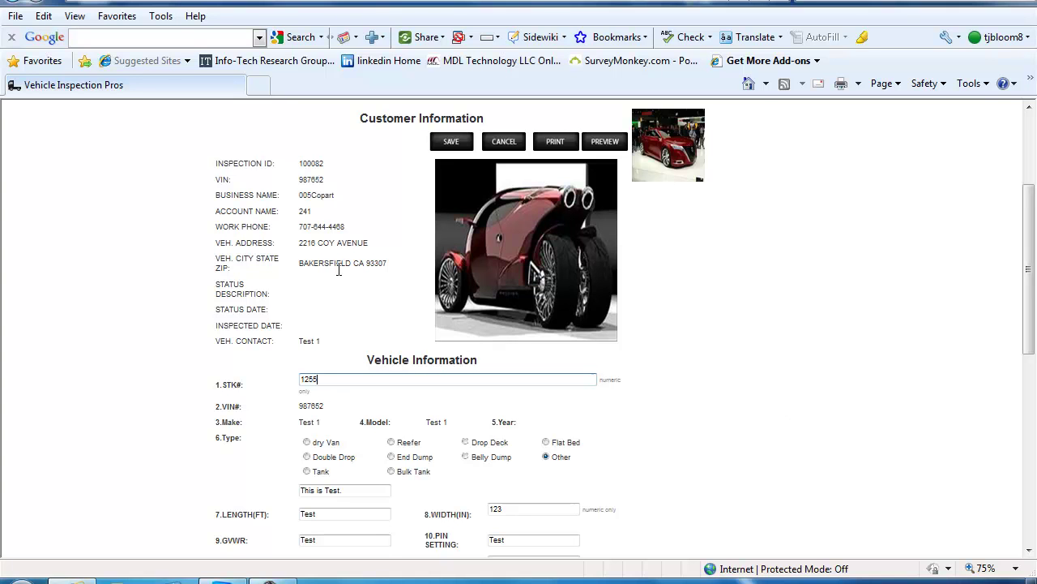
{"action": "left_click_drag", "start_coordinate": [1033, 241], "coordinate": [1033, 320]}
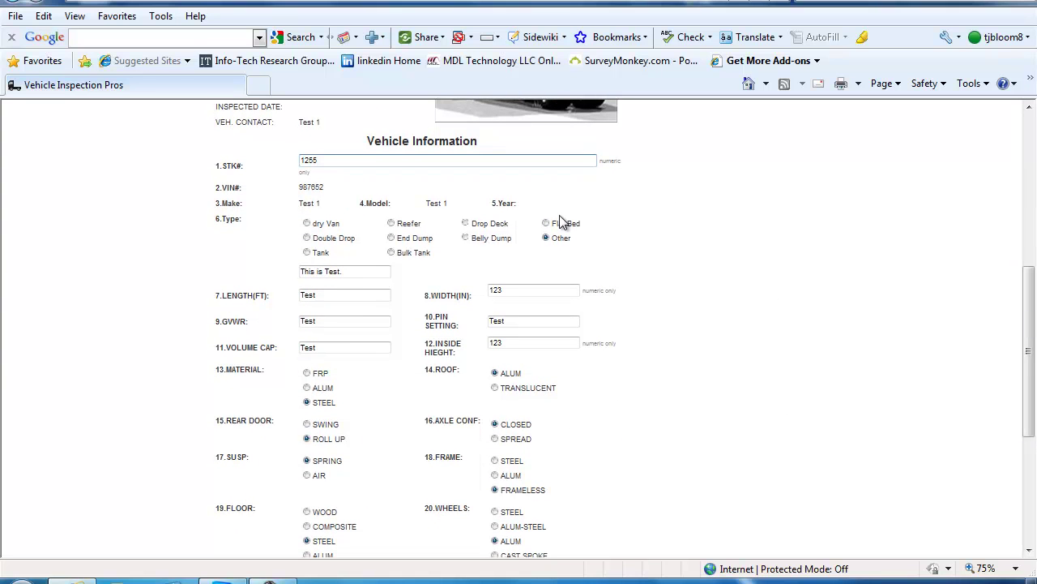
Try the Reefer and dry Van vehicle types in the report and look through the remaining vehicle and tire fields
{"action": "left_click", "coordinate": [393, 226]}
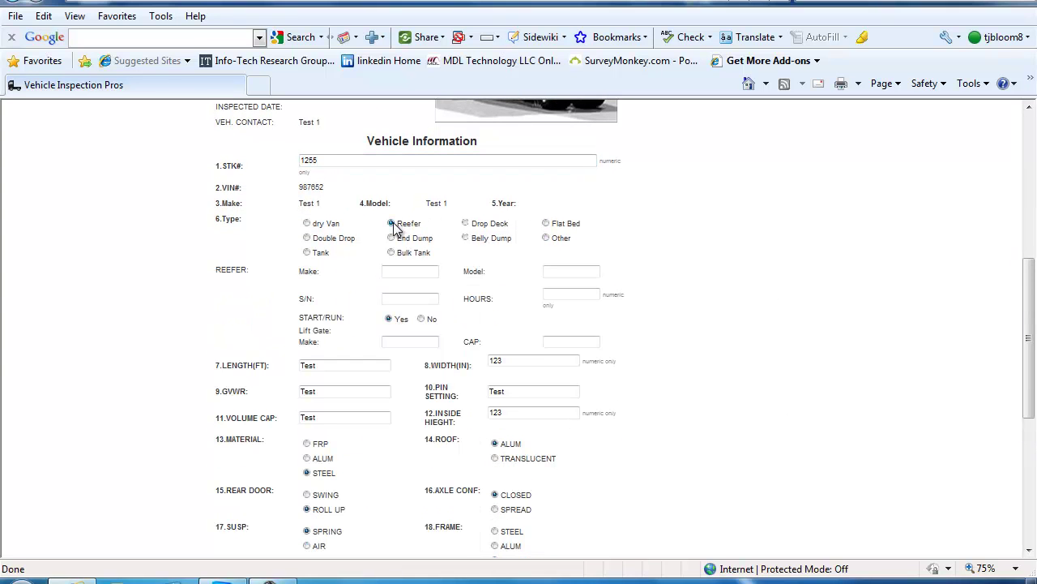
{"action": "left_click", "coordinate": [308, 224]}
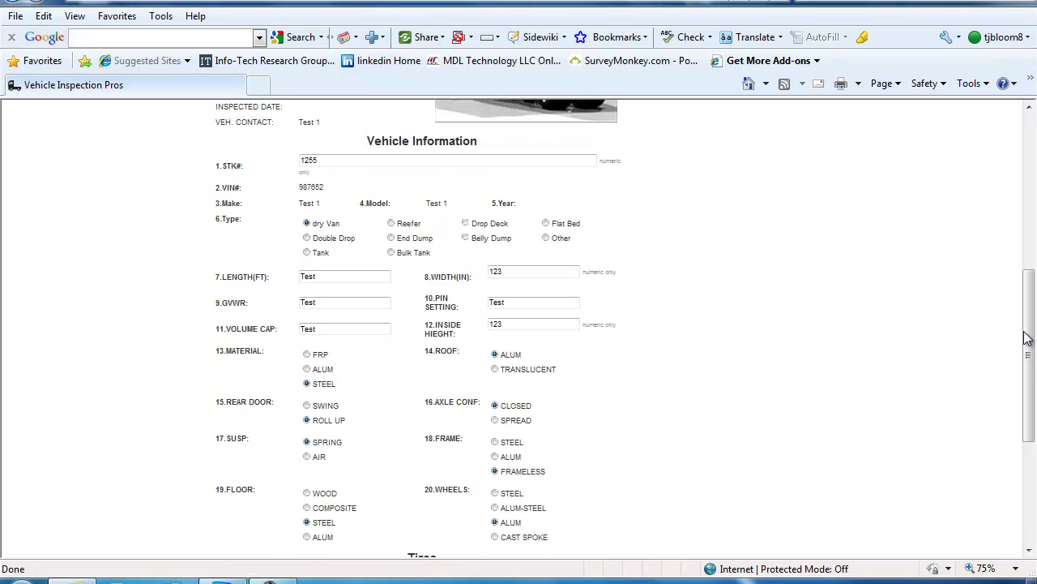
{"action": "left_click_drag", "start_coordinate": [1030, 332], "coordinate": [1030, 427]}
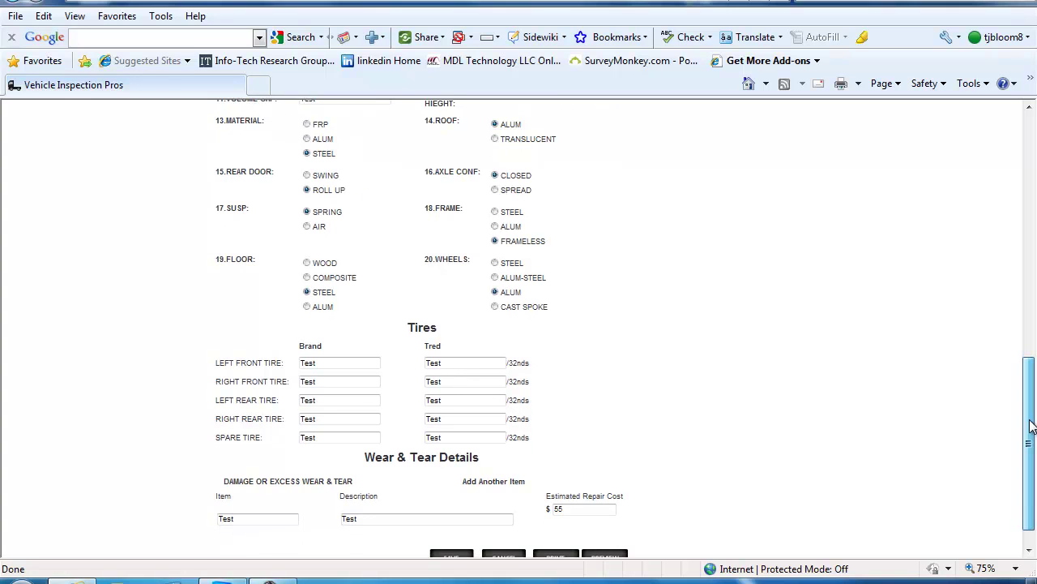
{"action": "left_click_drag", "start_coordinate": [1030, 427], "coordinate": [1030, 464]}
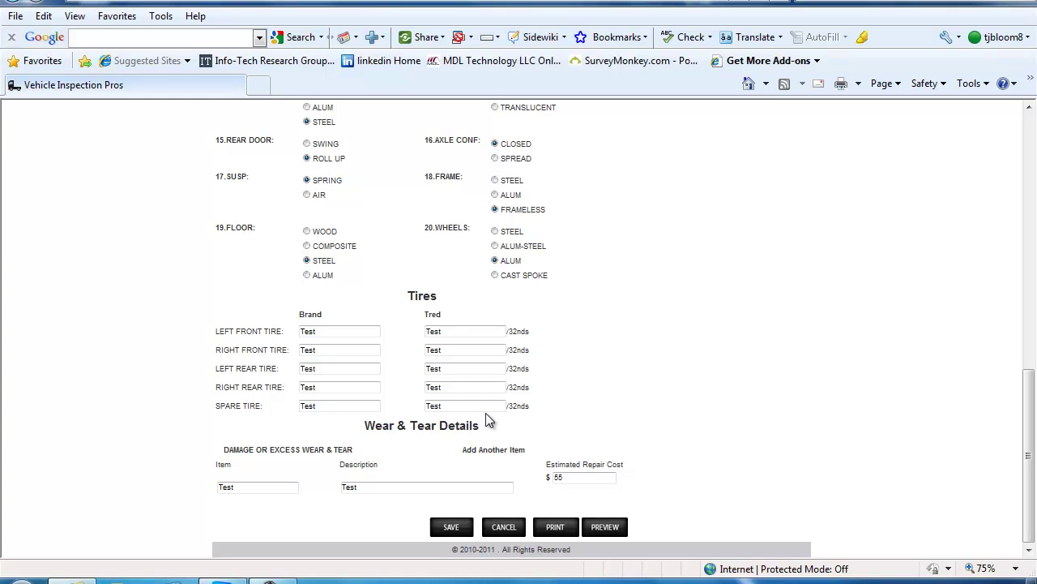
Try adding another item to the Wear & Tear Details, and return to the inspection details without saving the report
{"action": "left_click_drag", "start_coordinate": [490, 425], "coordinate": [568, 474]}
{"action": "left_click", "coordinate": [591, 438]}
{"action": "left_click", "coordinate": [491, 451]}
{"action": "scroll", "coordinate": [636, 328], "scroll_direction": "up", "scroll_amount": 3}
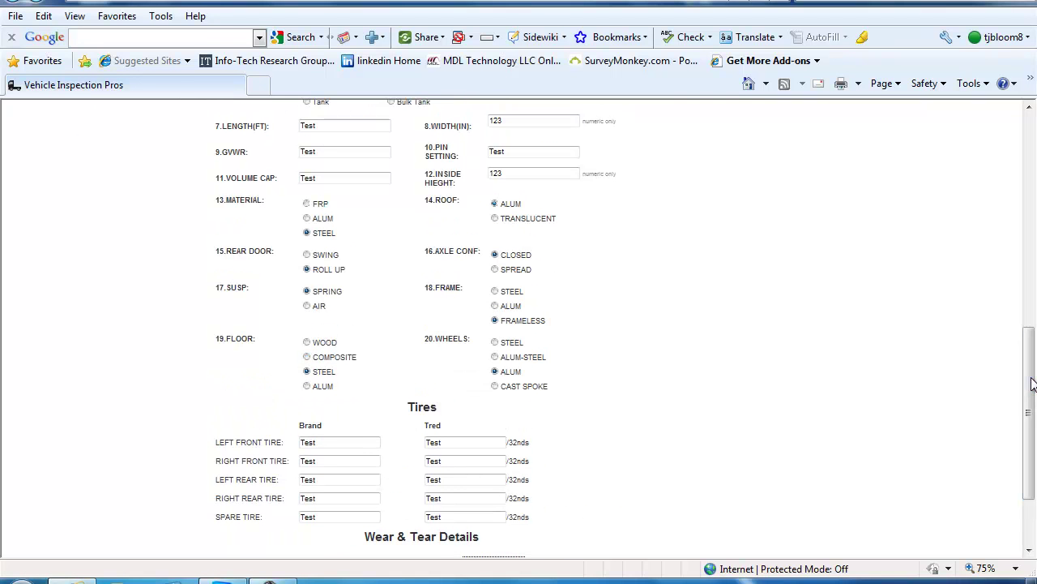
{"action": "left_click", "coordinate": [6, 6]}
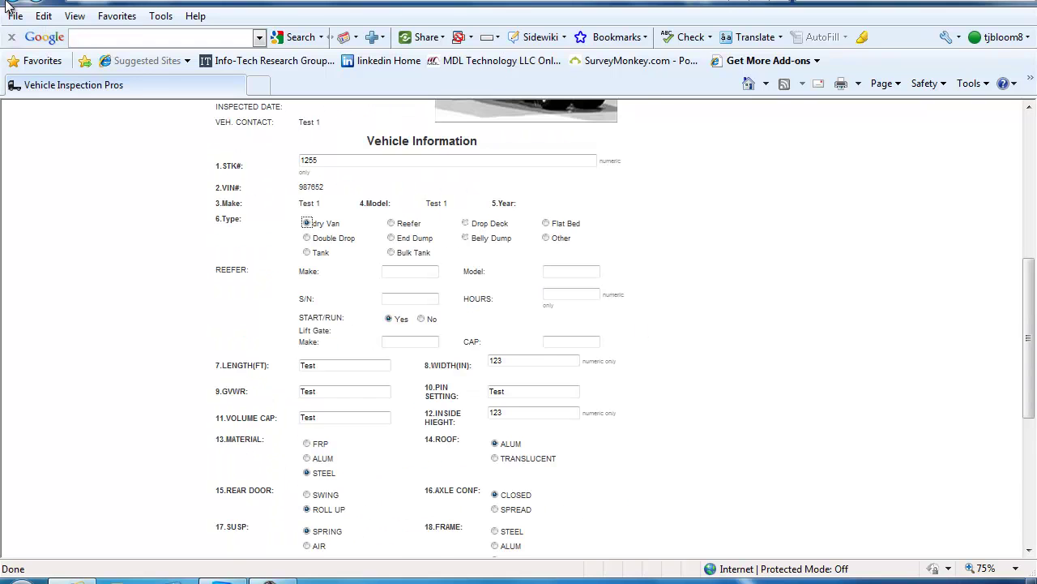
{"action": "left_click", "coordinate": [6, 6]}
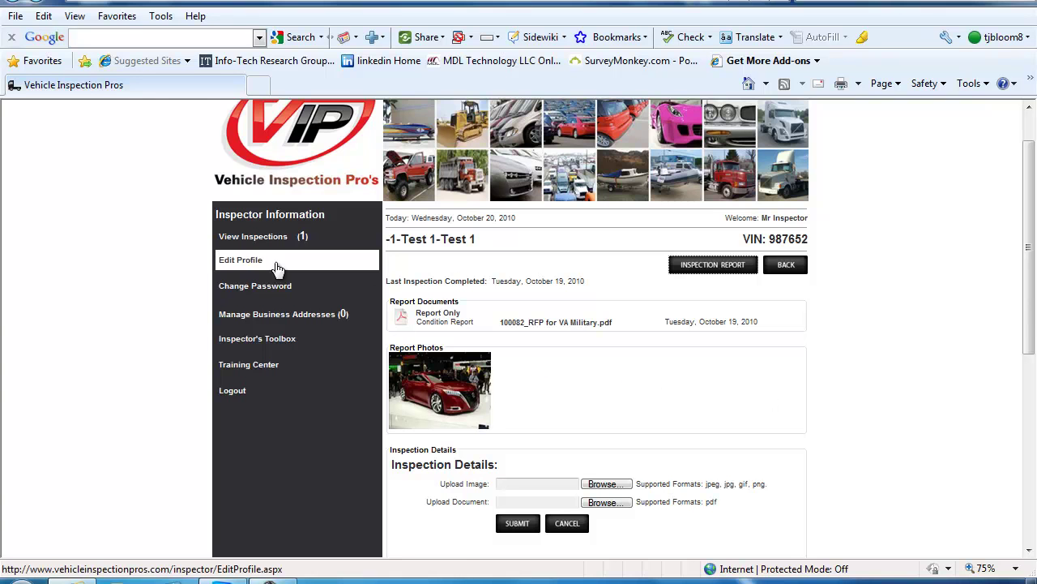
Review the inspector's editable profile fields and open the password change form
{"action": "left_click", "coordinate": [241, 260]}
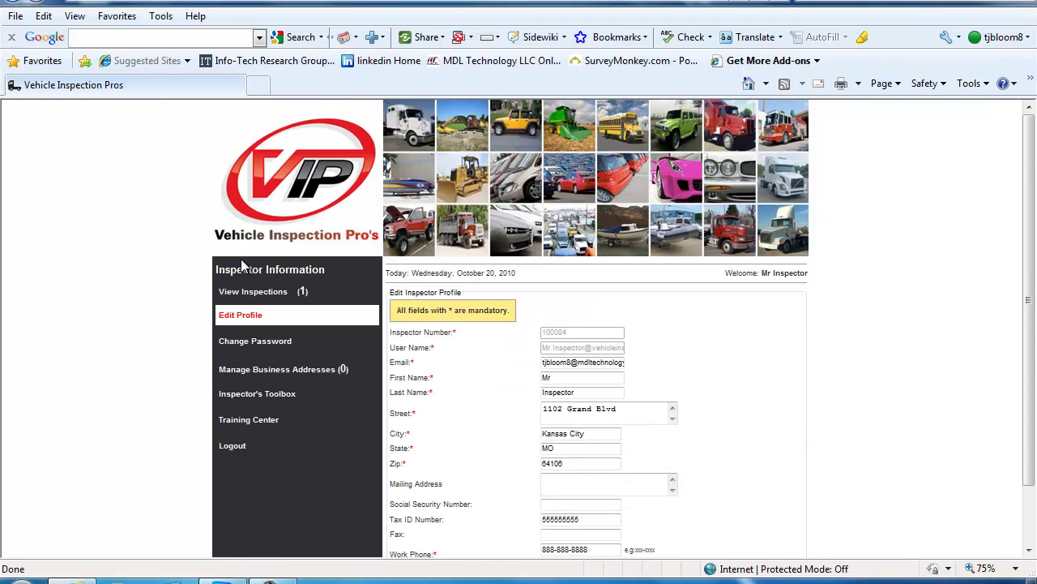
{"action": "left_click_drag", "start_coordinate": [1033, 235], "coordinate": [1035, 322]}
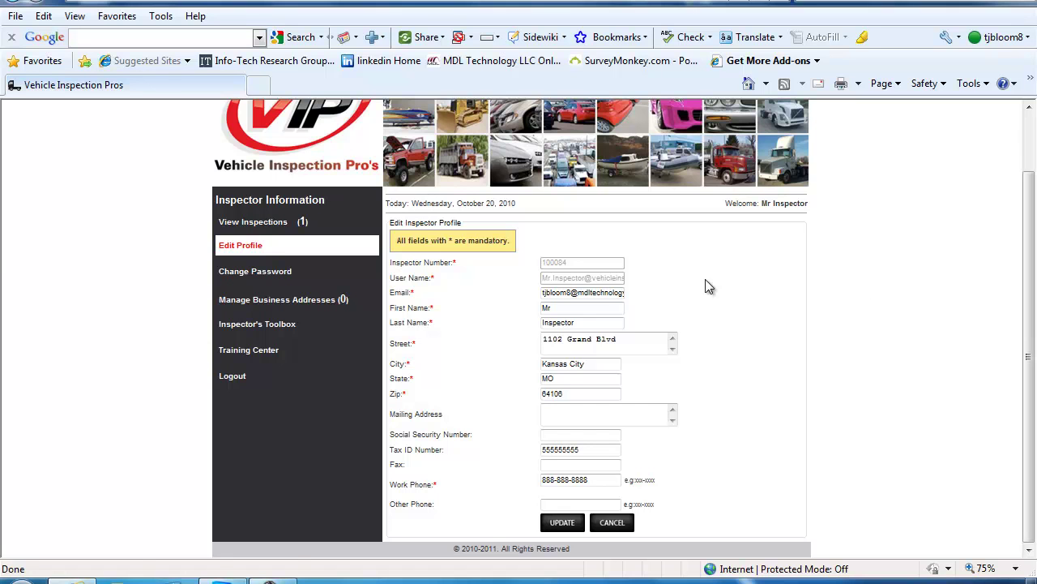
{"action": "left_click", "coordinate": [257, 280]}
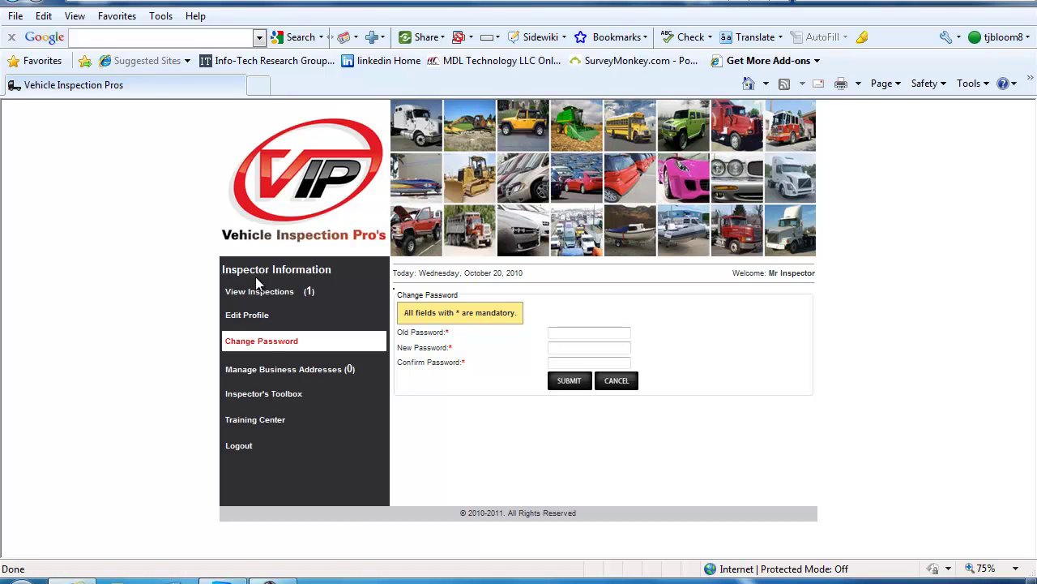
Revisit the managed business addresses and open the Inspector's Toolbox with the sample inspection reports
{"action": "left_click", "coordinate": [265, 371]}
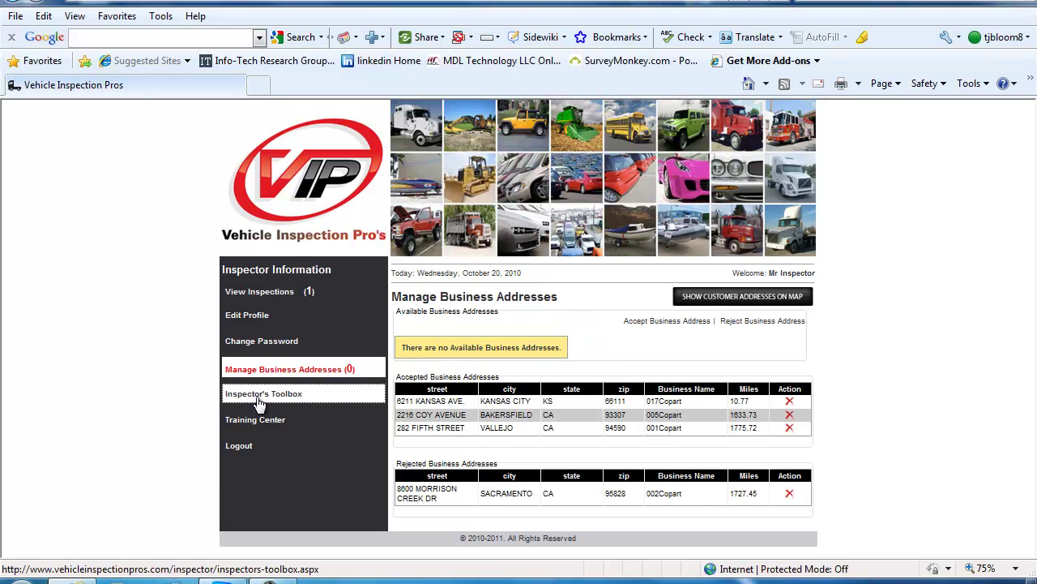
{"action": "left_click", "coordinate": [259, 398]}
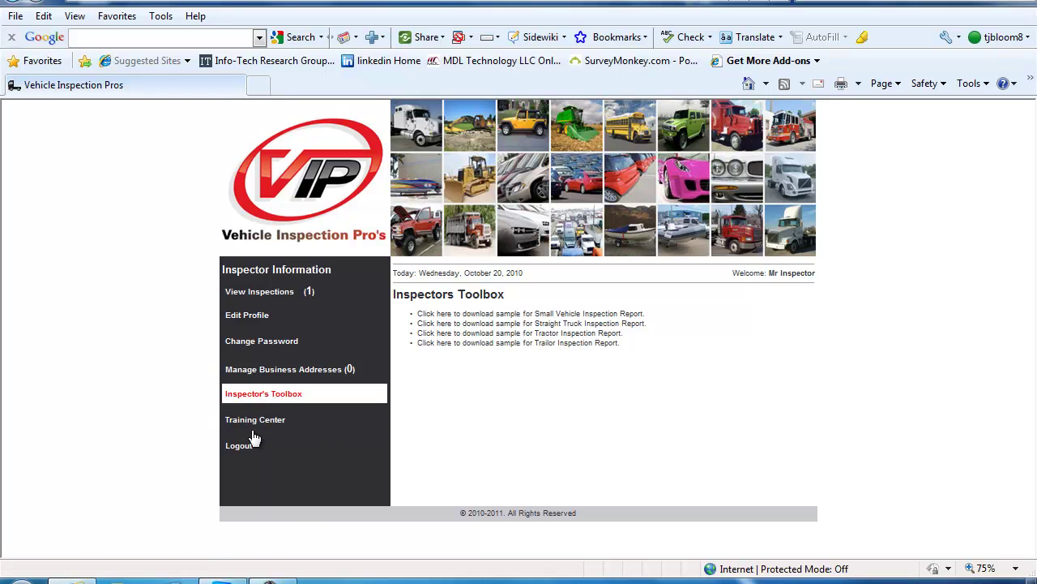
Open the Training Center and pause the training video
{"action": "left_click", "coordinate": [256, 423]}
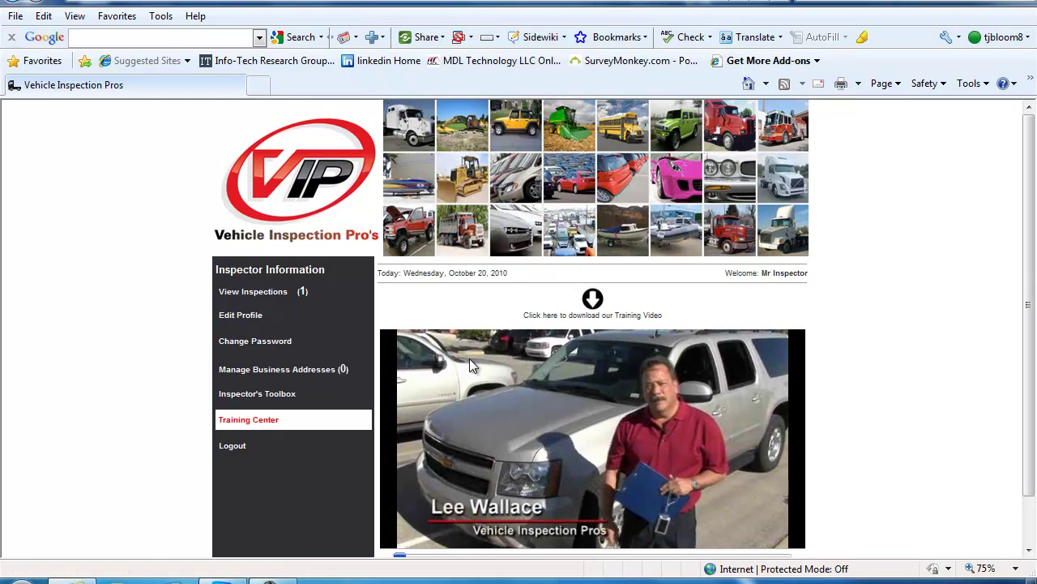
{"action": "scroll", "coordinate": [1029, 203], "scroll_direction": "down", "scroll_amount": 2}
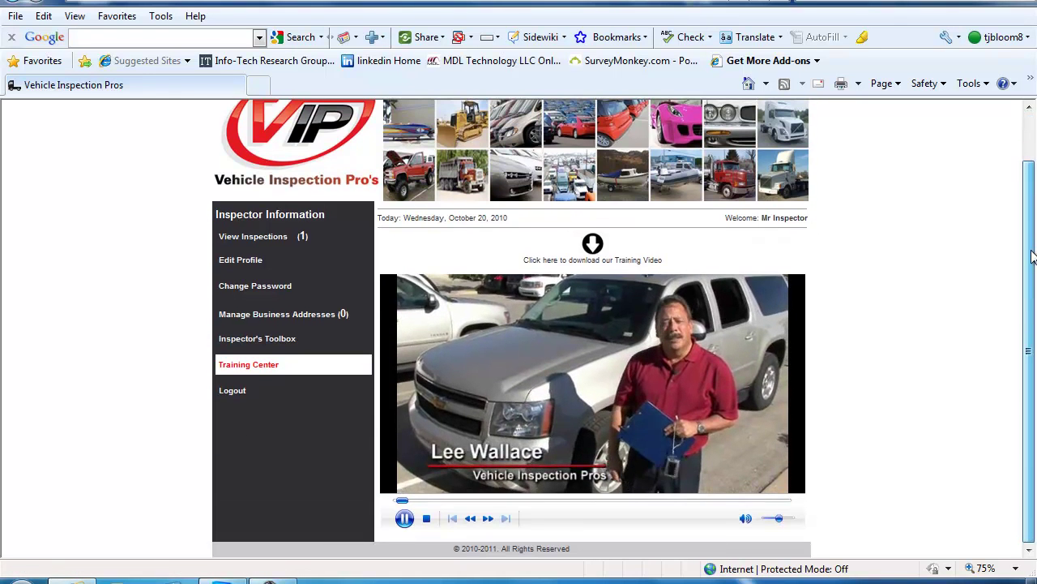
{"action": "left_click", "coordinate": [403, 518]}
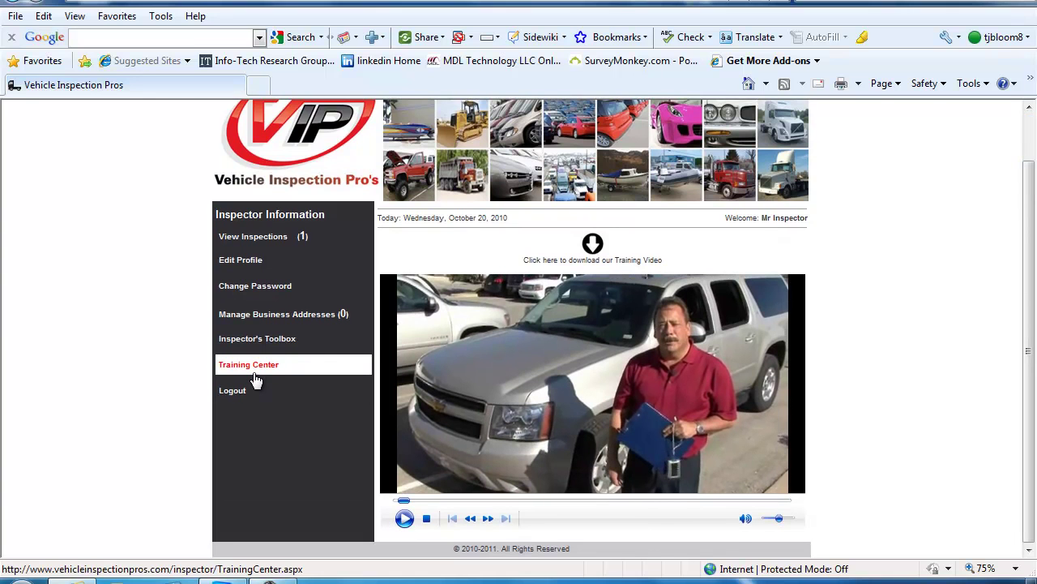